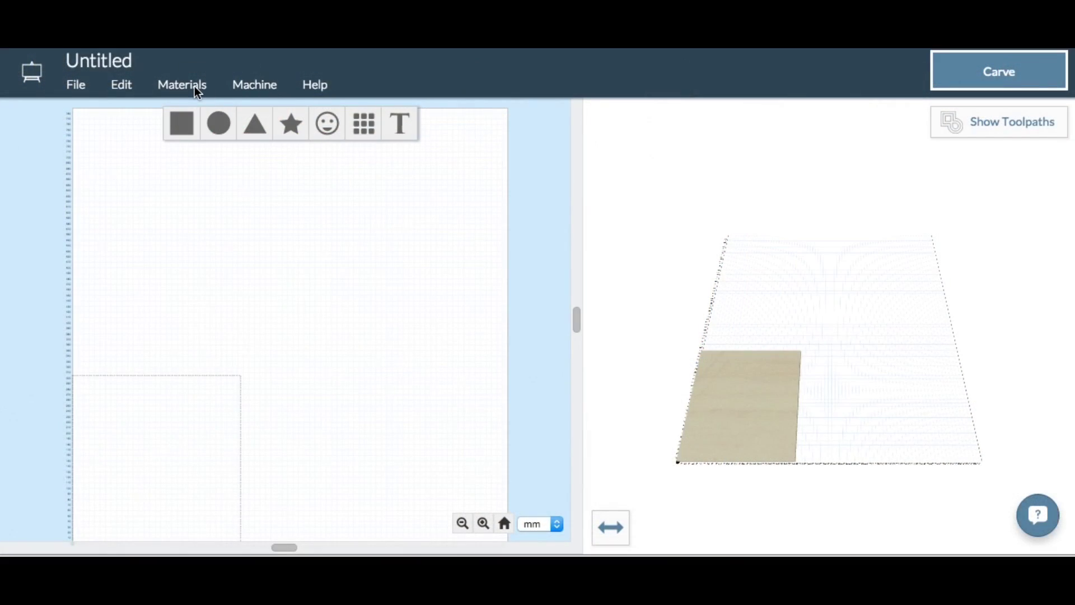
# - Set up birch stock of 200 × 150 × 3 mm with a depth per pass of 0.5 mm and a feed rate of 700
pyautogui.click(196, 89)
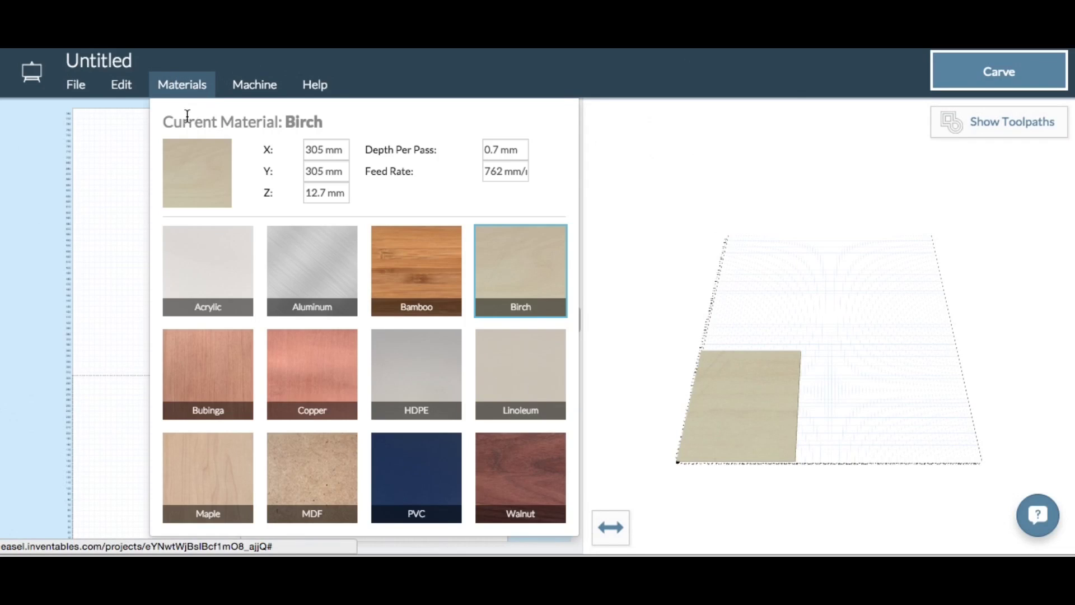
pyautogui.click(511, 248)
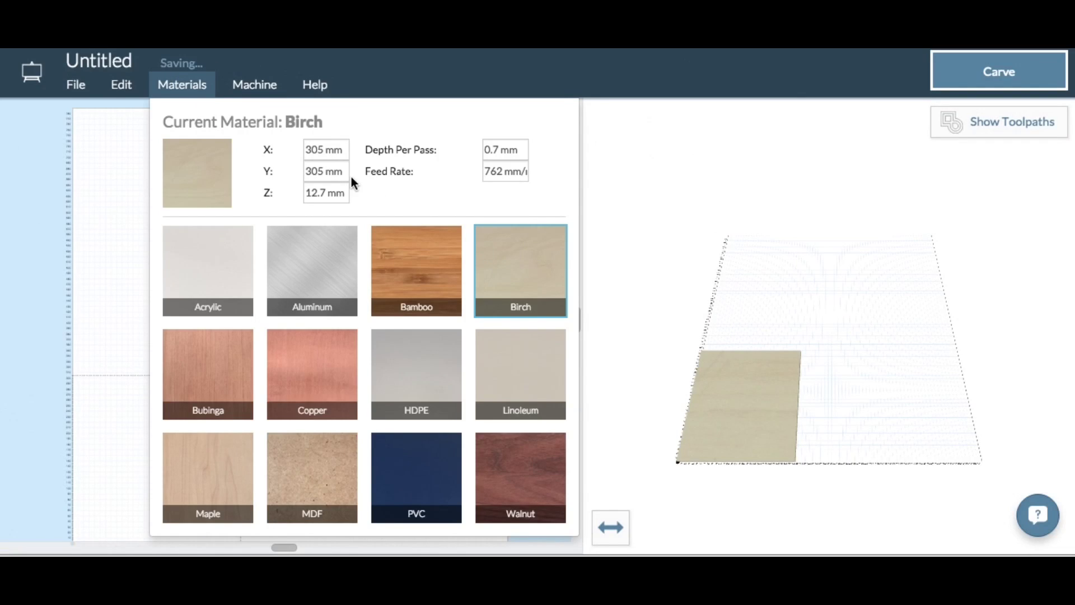
pyautogui.moveTo(307, 148); pyautogui.dragTo(319, 148)
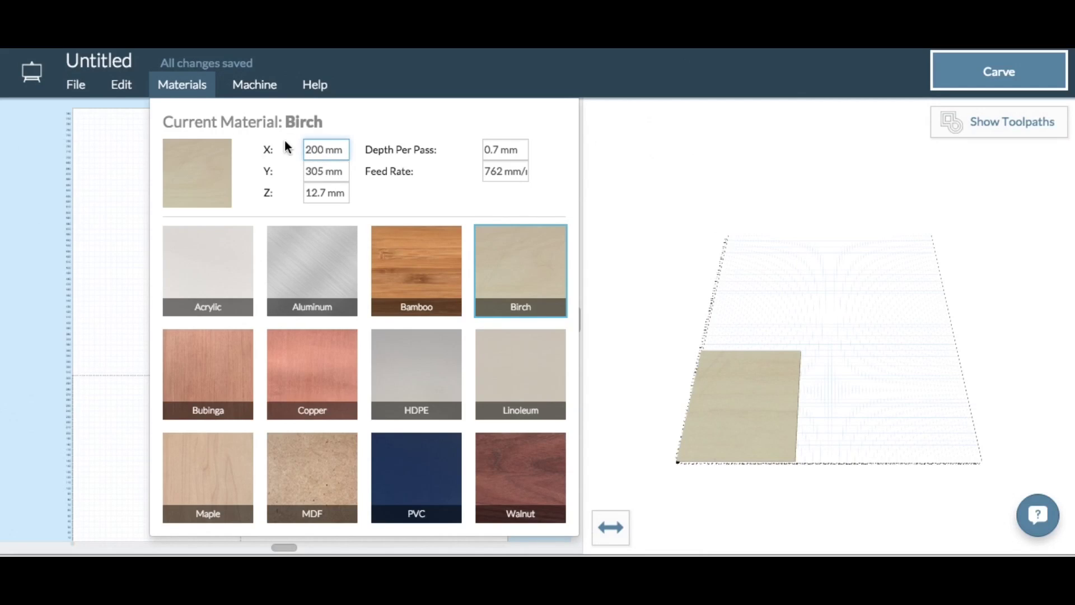
pyautogui.moveTo(307, 170); pyautogui.dragTo(317, 171)
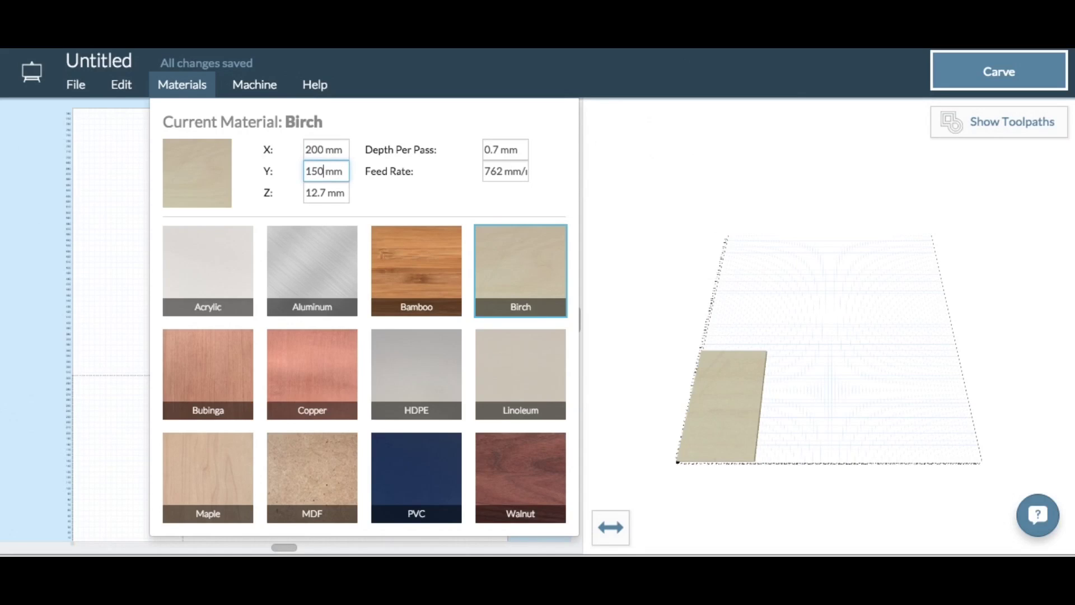
pyautogui.moveTo(307, 193); pyautogui.dragTo(323, 192)
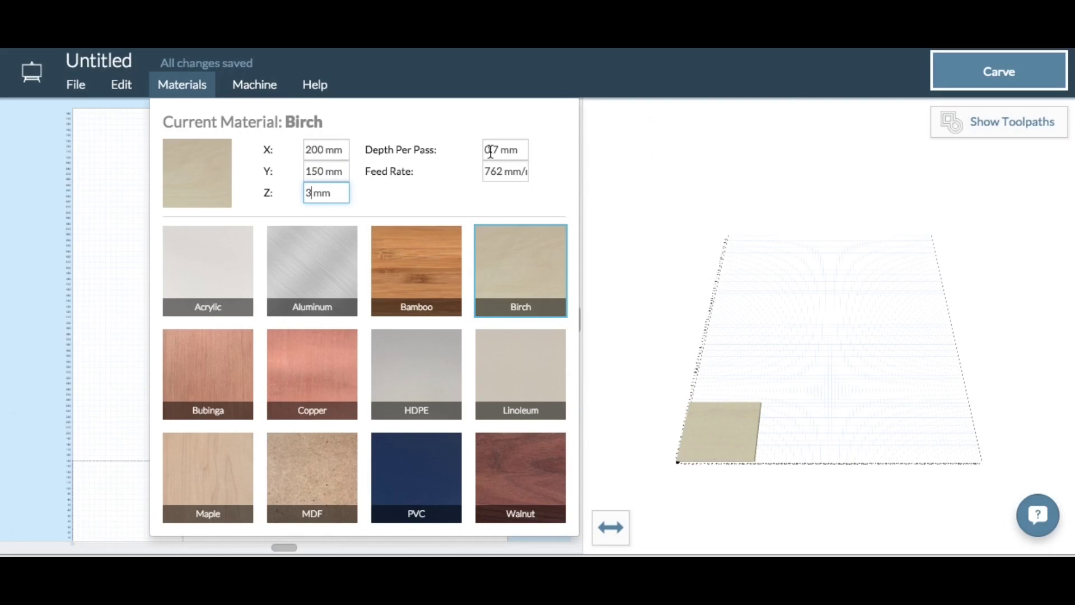
pyautogui.moveTo(493, 150); pyautogui.dragTo(498, 151)
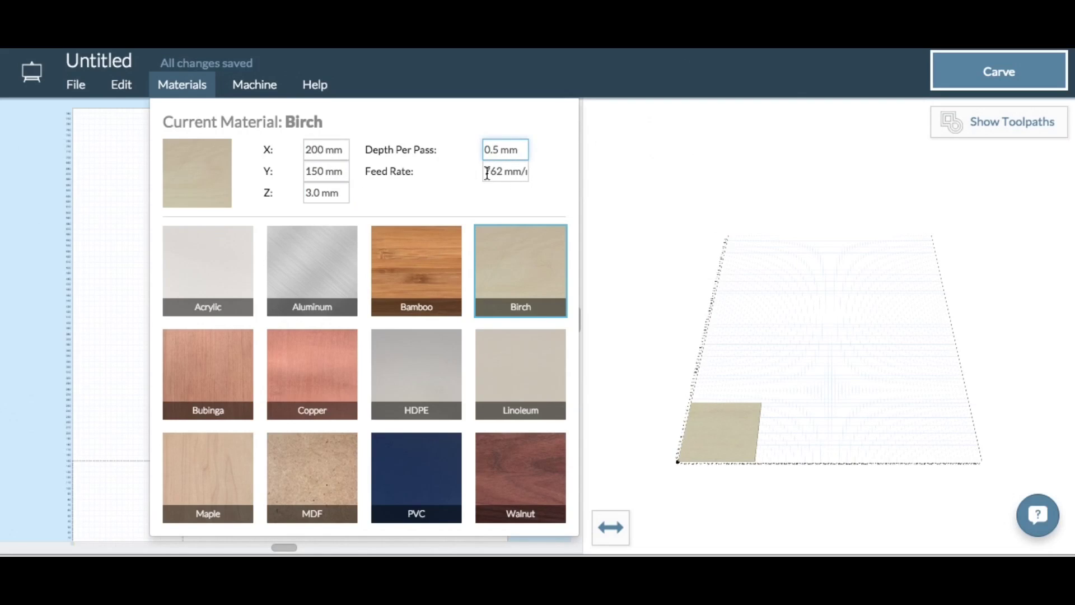
pyautogui.moveTo(487, 173); pyautogui.dragTo(501, 171)
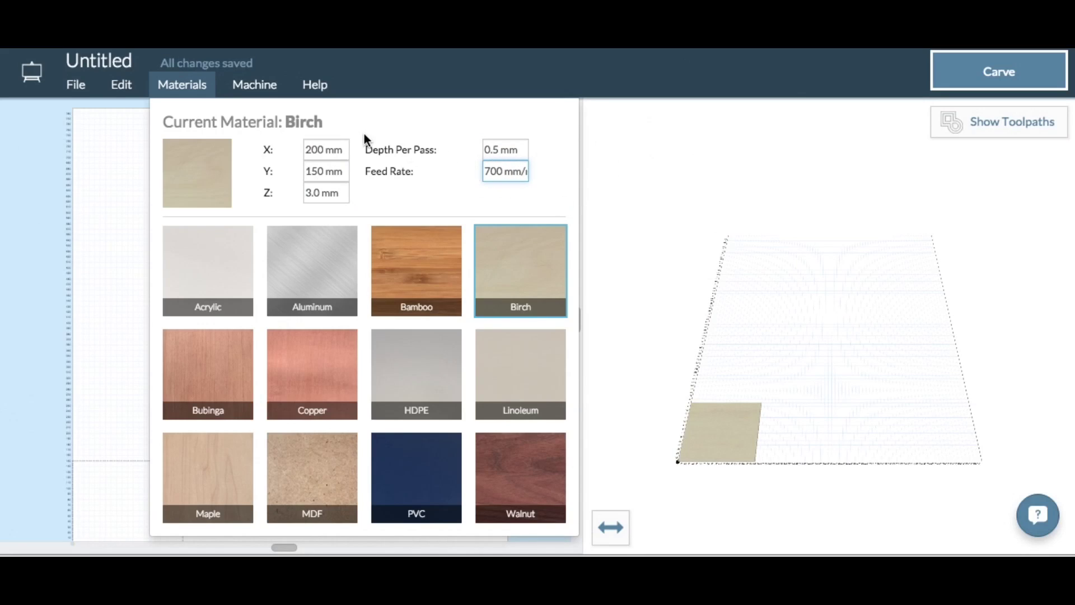
# - Check the bit size in the machine settings
pyautogui.click(259, 85)
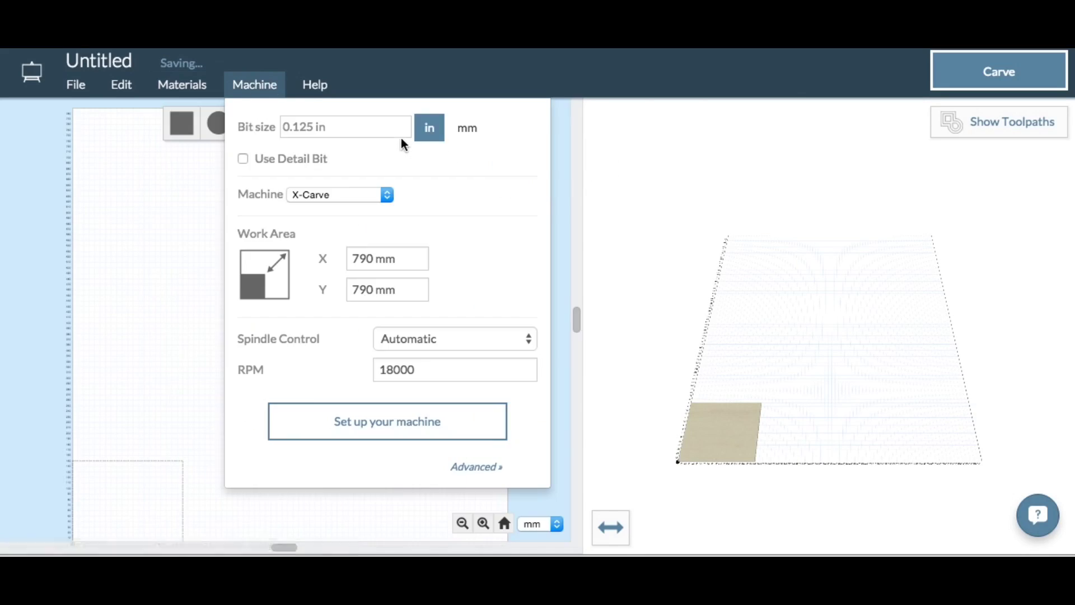
pyautogui.moveTo(284, 126); pyautogui.dragTo(323, 126)
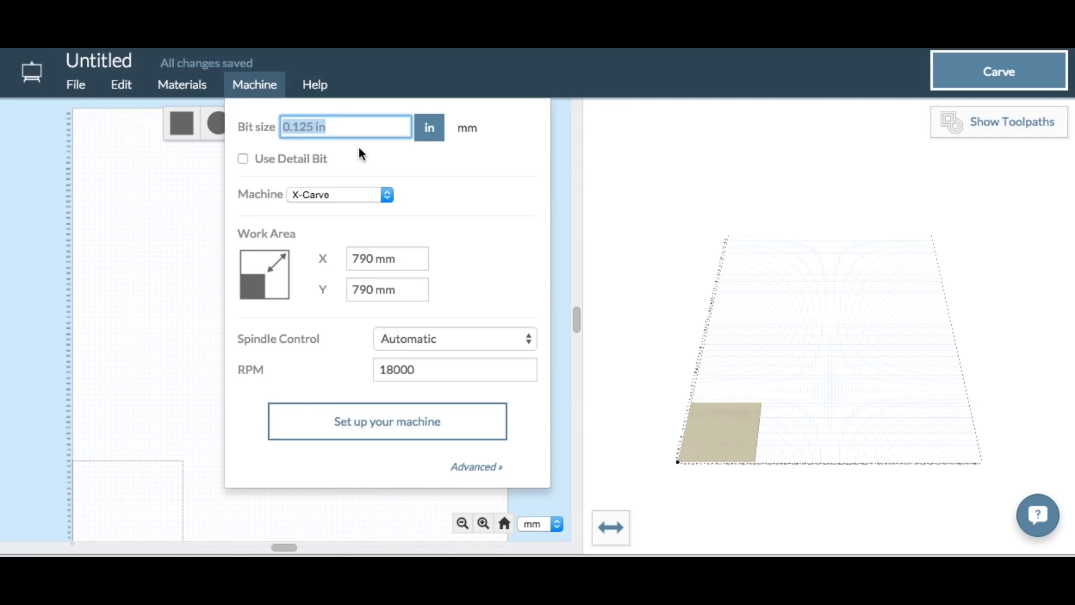
pyautogui.click(174, 197)
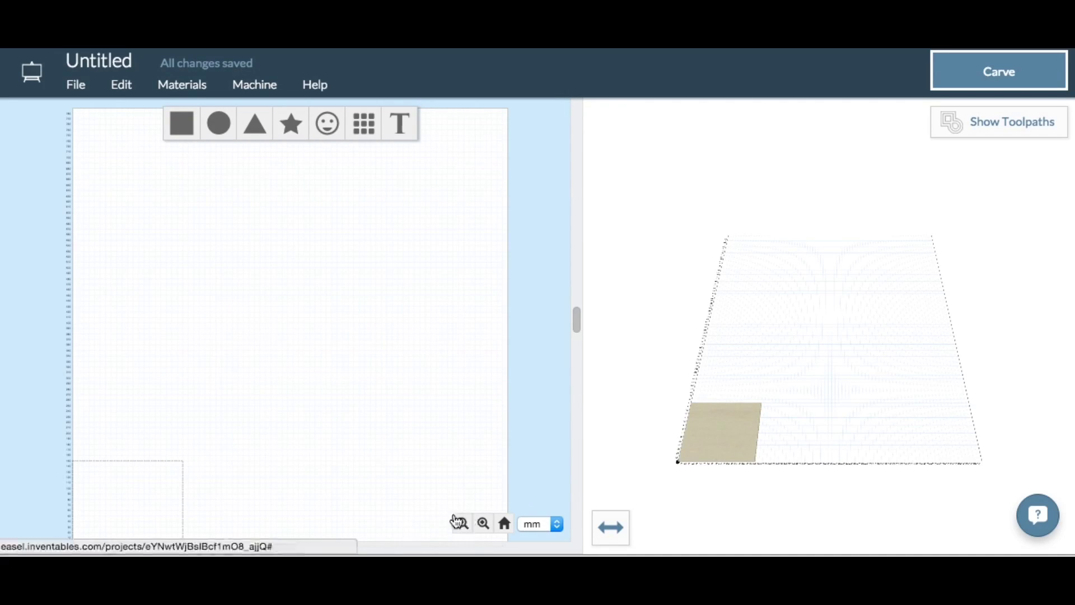
# - Add a text object reading CNC and place it near the centre of the workpiece
pyautogui.click(483, 524)
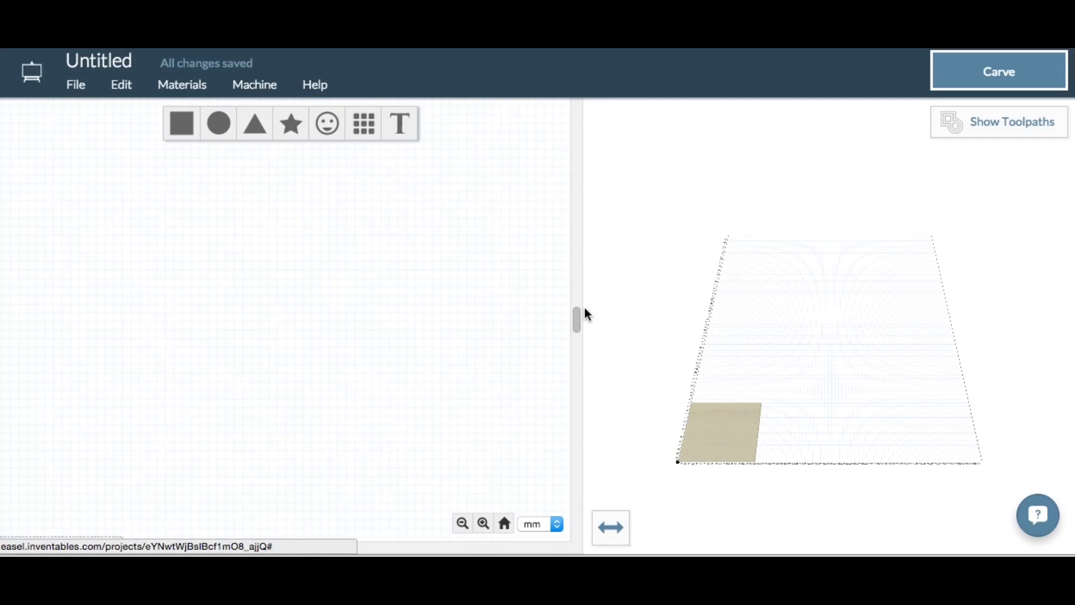
pyautogui.moveTo(583, 365); pyautogui.dragTo(583, 480)
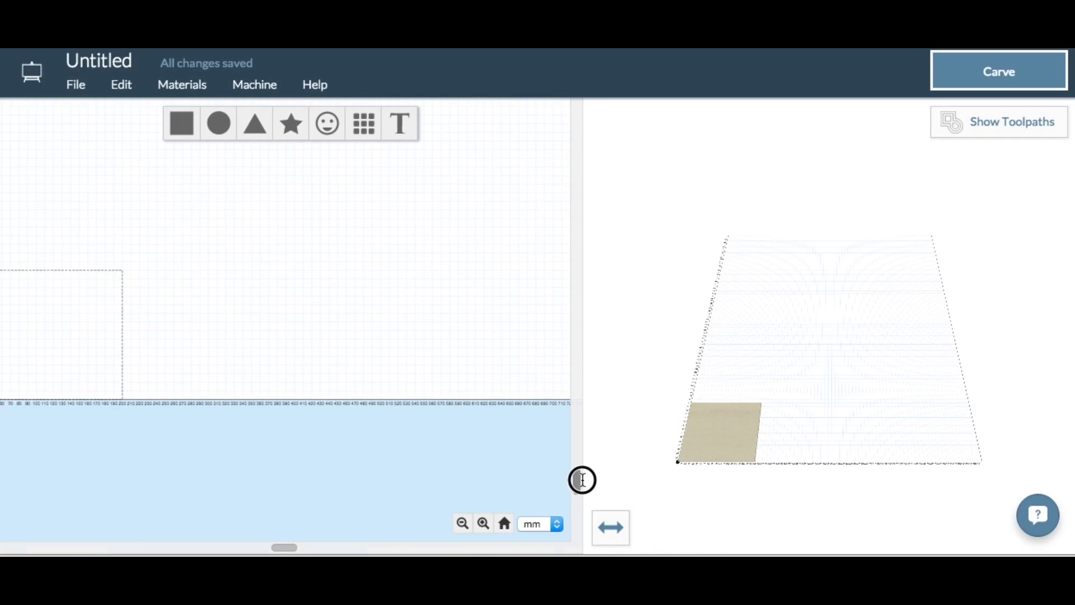
pyautogui.click(484, 524)
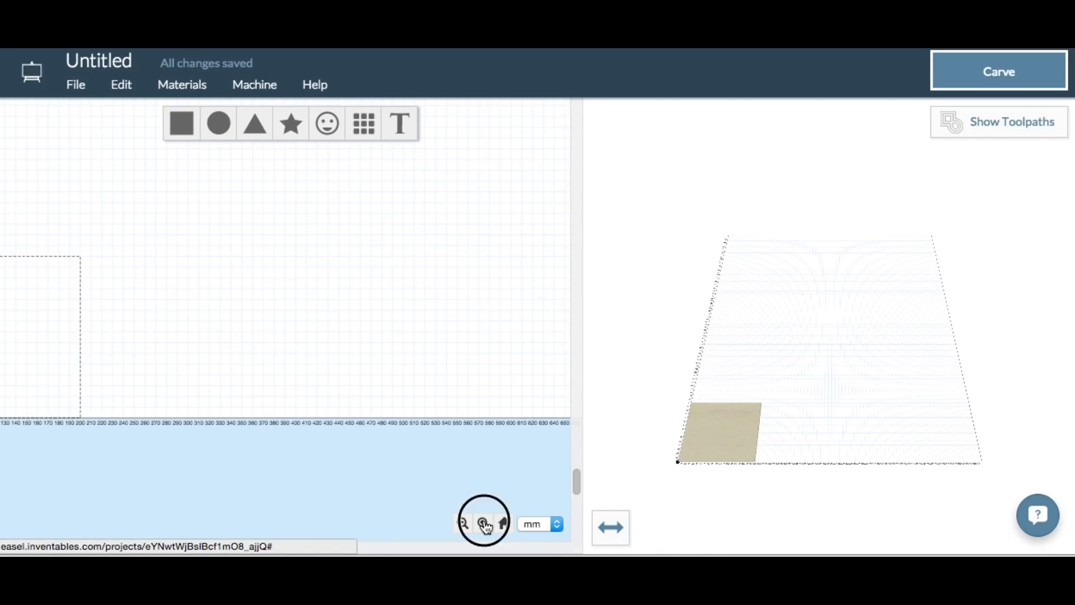
pyautogui.click(485, 524)
pyautogui.moveTo(296, 550); pyautogui.dragTo(98, 549)
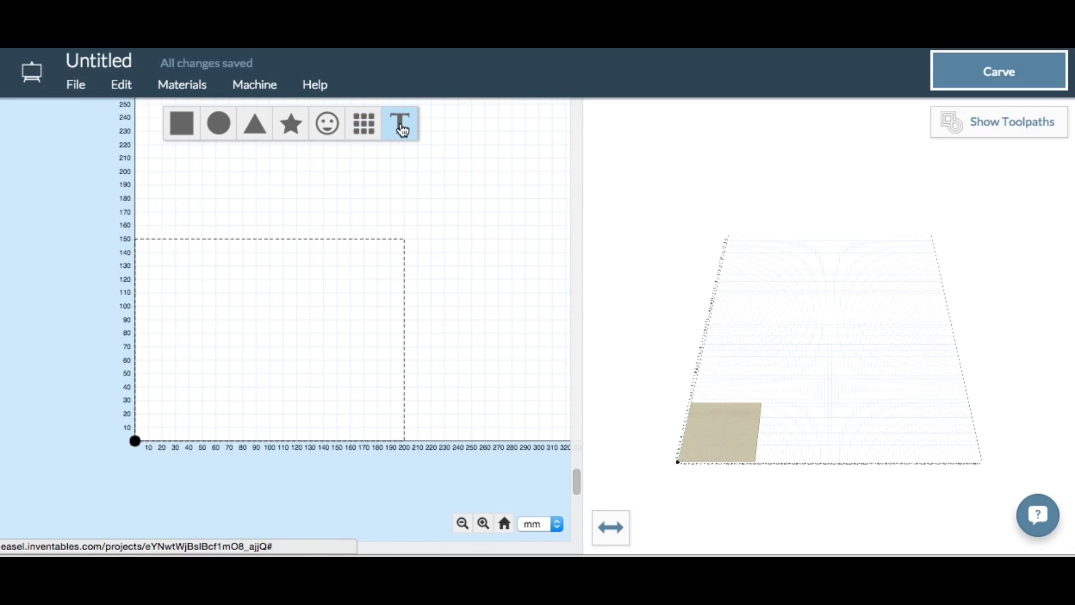
pyautogui.click(401, 126)
pyautogui.click(338, 220)
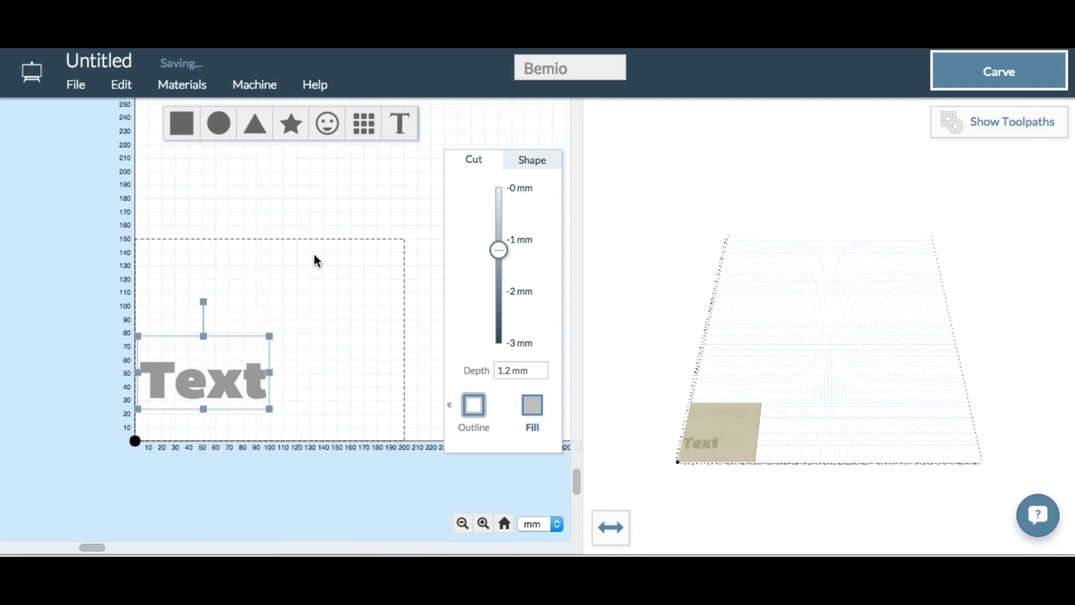
pyautogui.doubleClick(208, 375)
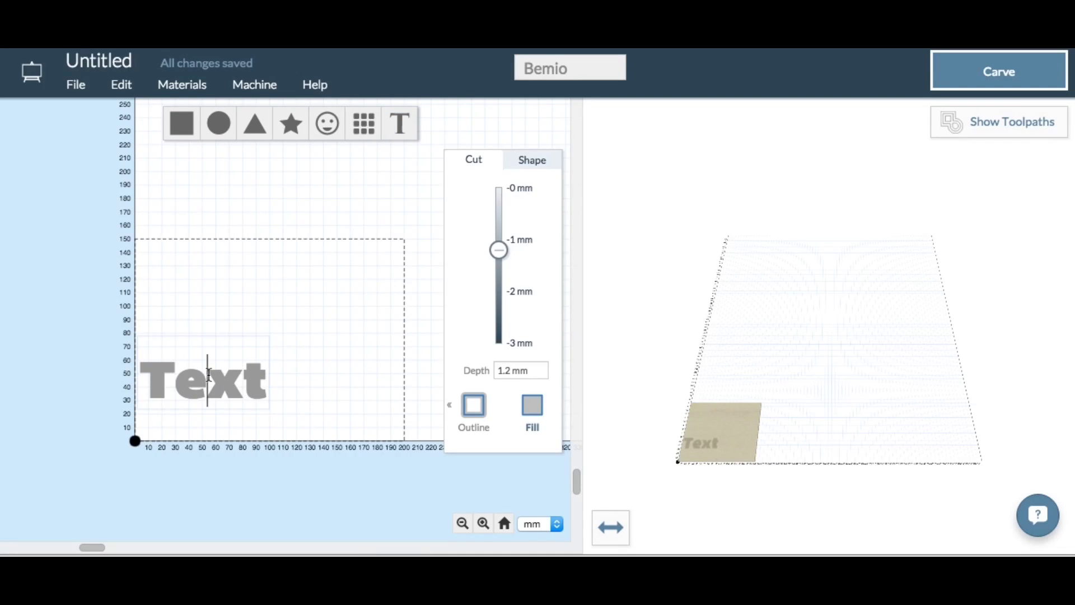
pyautogui.write('C')
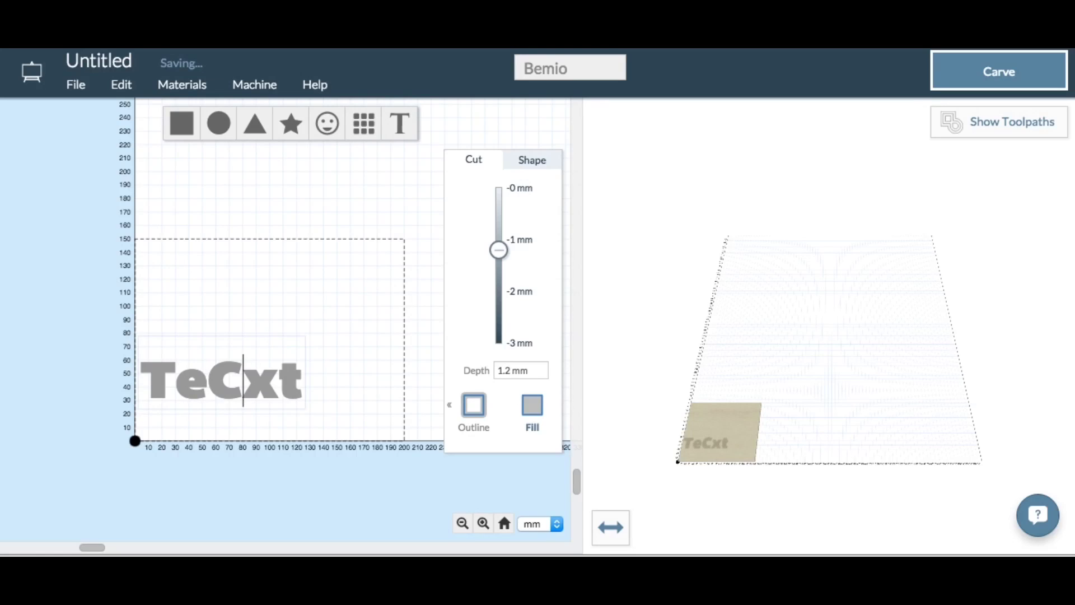
pyautogui.moveTo(309, 379); pyautogui.dragTo(147, 380)
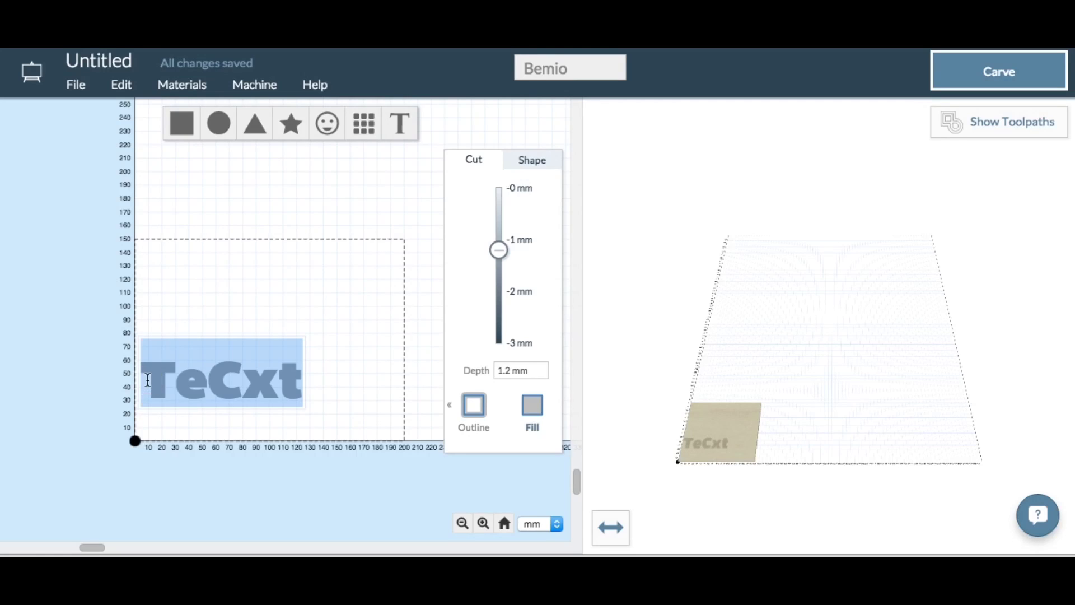
pyautogui.write('CNC')
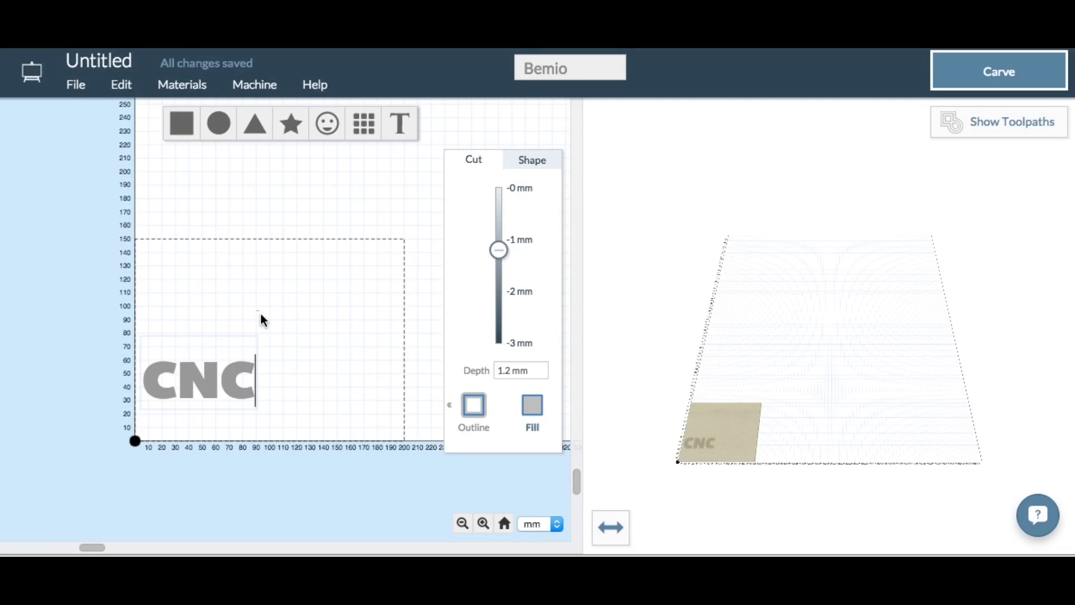
pyautogui.click(226, 415)
pyautogui.moveTo(219, 380); pyautogui.dragTo(285, 338)
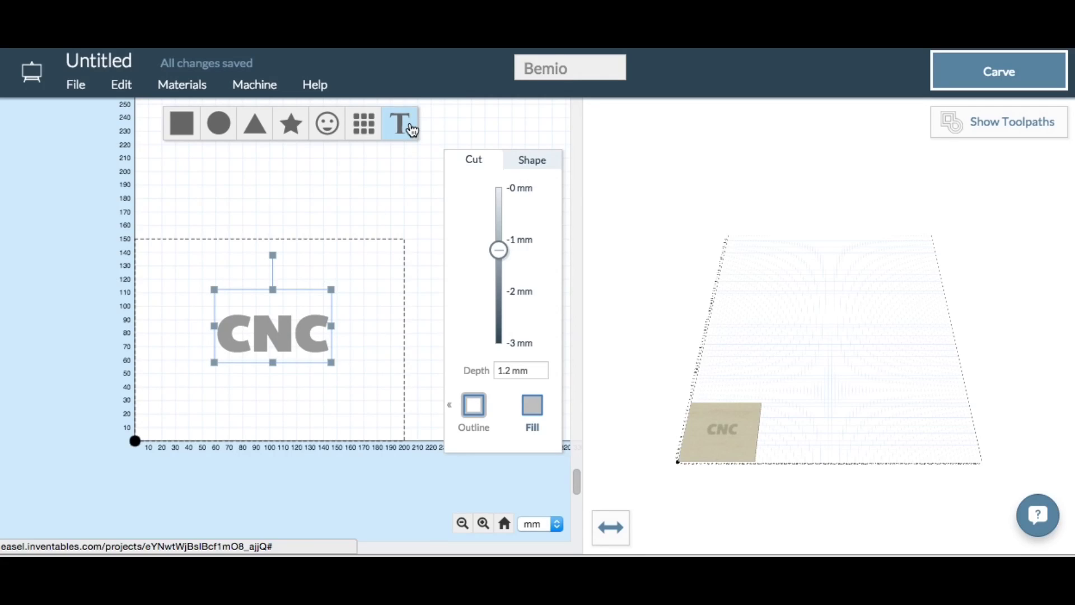
# - Add a second text object reading SUNDAY in capitals below CNC
pyautogui.moveTo(403, 127)
pyautogui.click(360, 210)
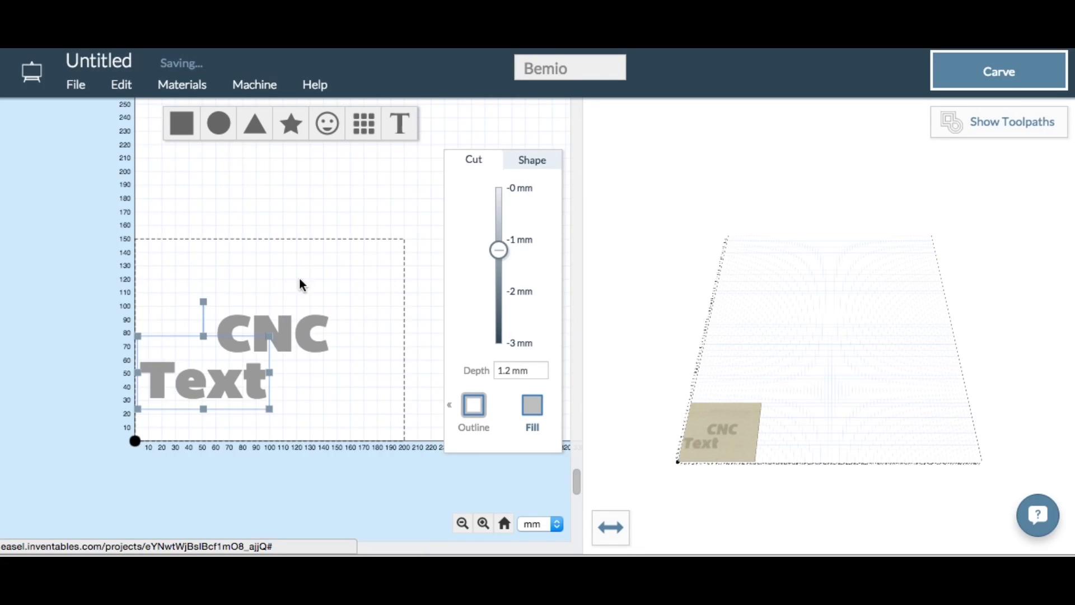
pyautogui.doubleClick(196, 379)
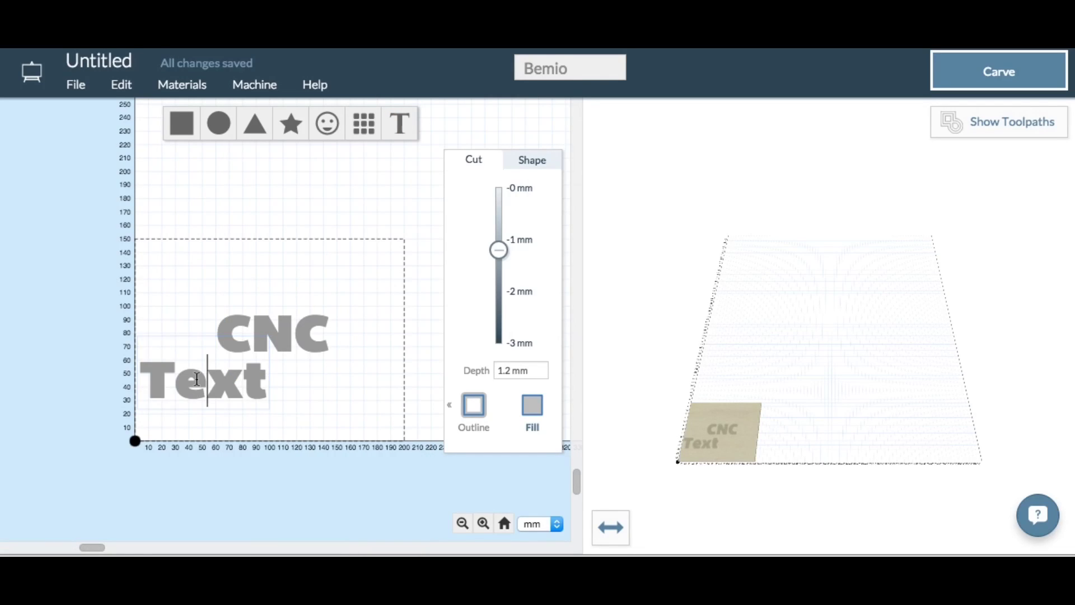
pyautogui.doubleClick(196, 380)
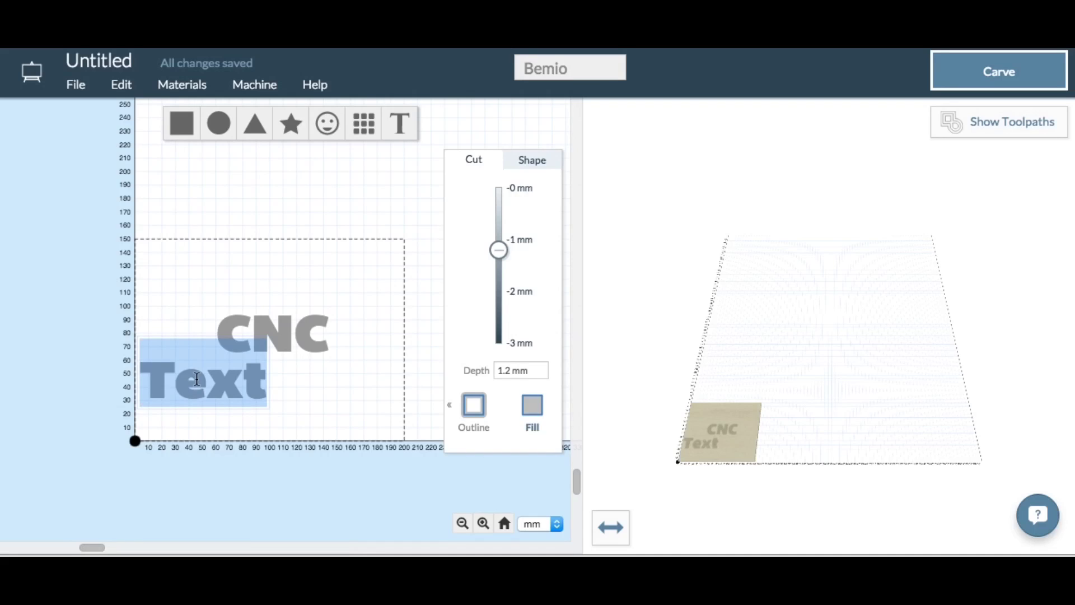
pyautogui.write('Sunday')
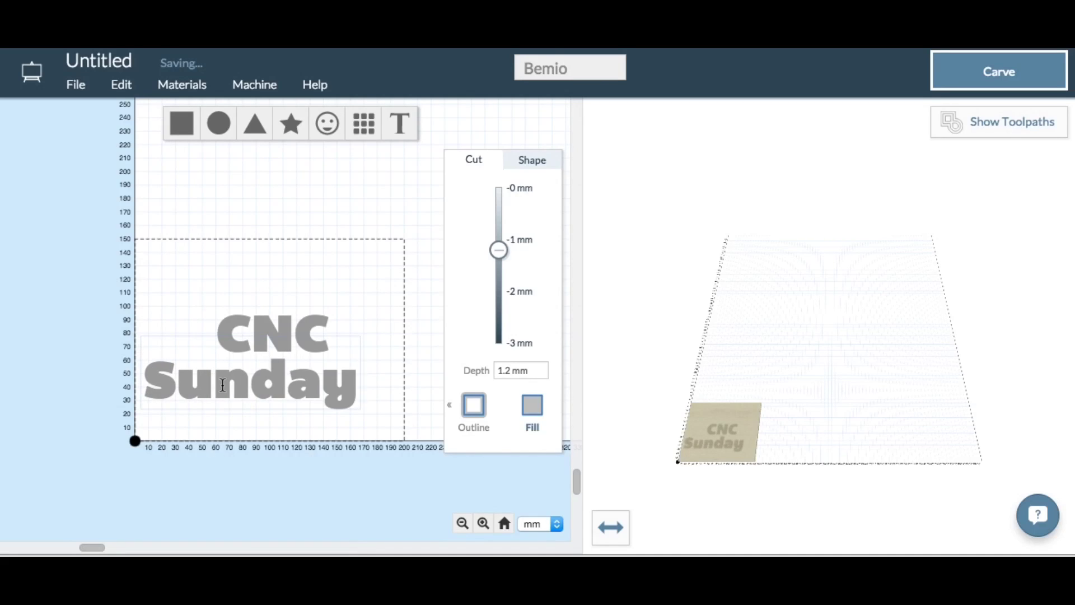
pyautogui.press('BackSpace')
pyautogui.press('BackSpace')
pyautogui.press('BackSpace')
pyautogui.press('BackSpace')
pyautogui.press('BackSpace')
pyautogui.press('BackSpace')
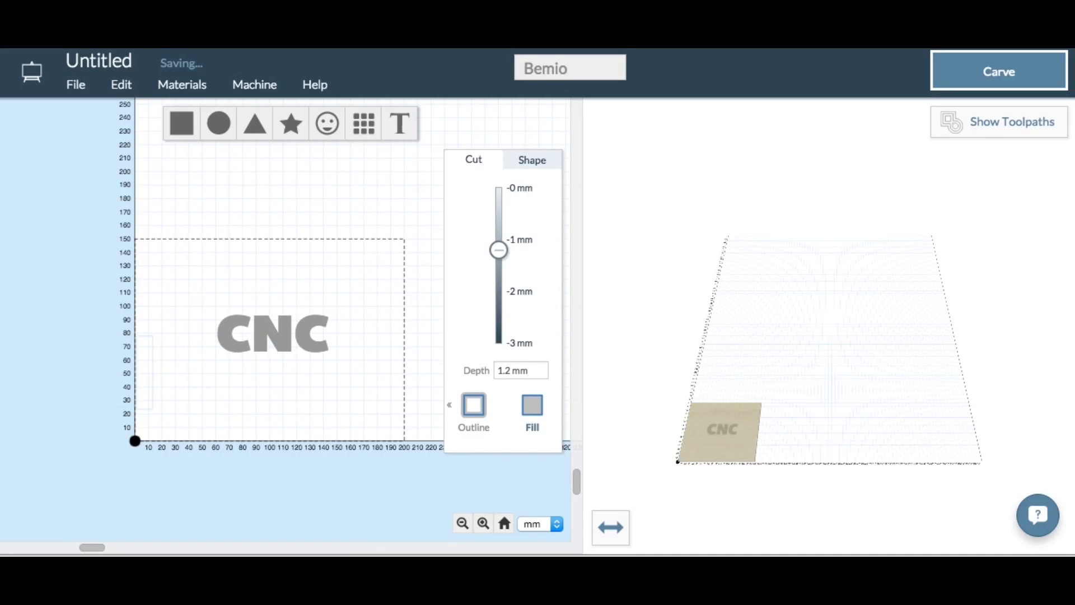
pyautogui.write('SUN')
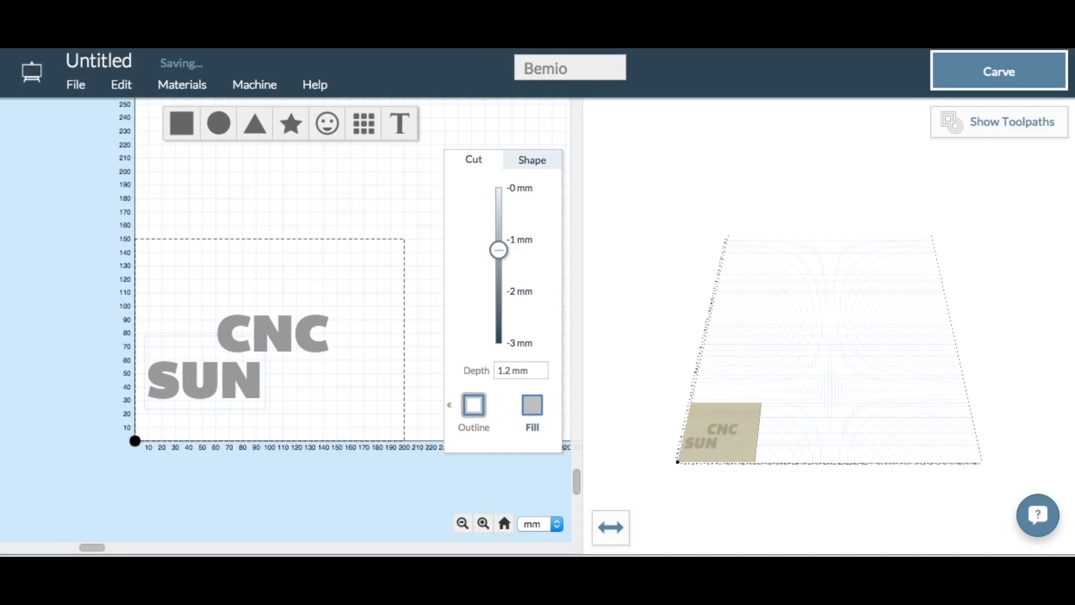
pyautogui.write('DAY')
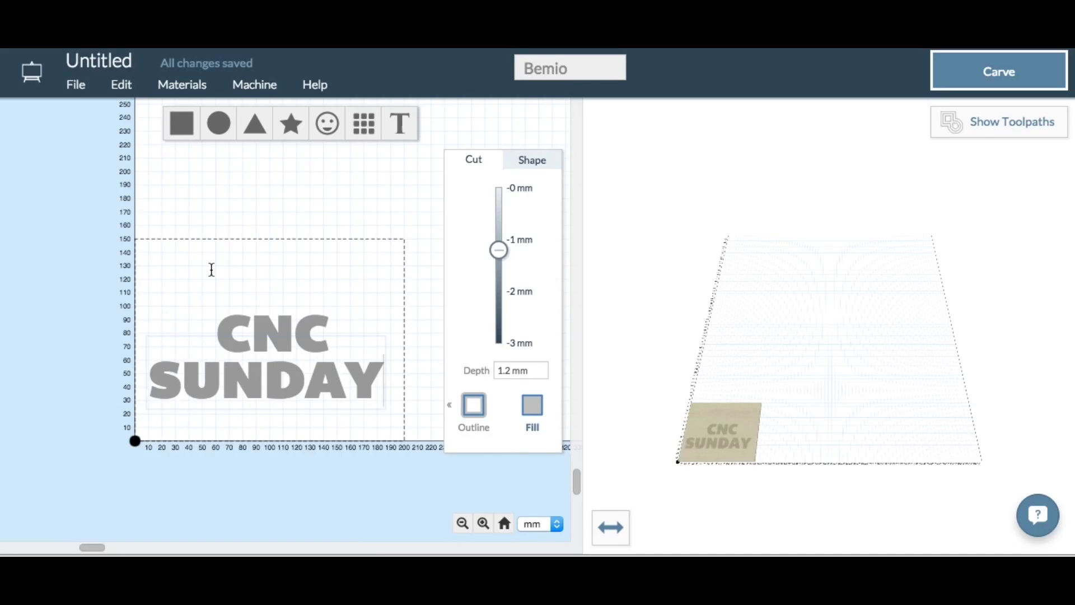
# - Centre SUNDAY horizontally beneath CNC, and move both texts together slightly lower on the workpiece
pyautogui.click(212, 269)
pyautogui.moveTo(247, 379); pyautogui.dragTo(256, 378)
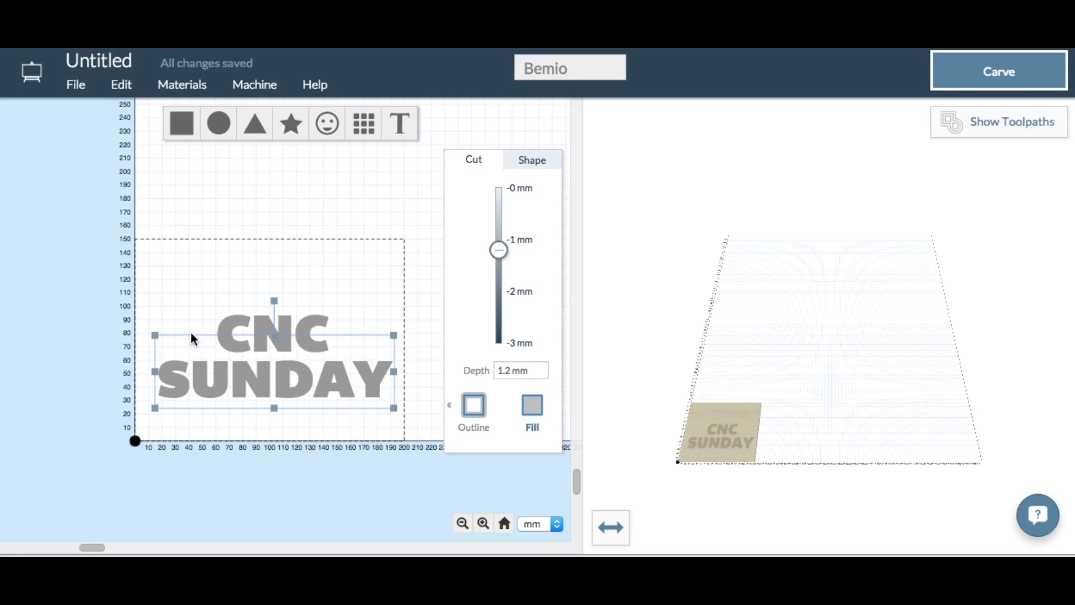
pyautogui.click(158, 279)
pyautogui.moveTo(151, 272); pyautogui.dragTo(391, 415)
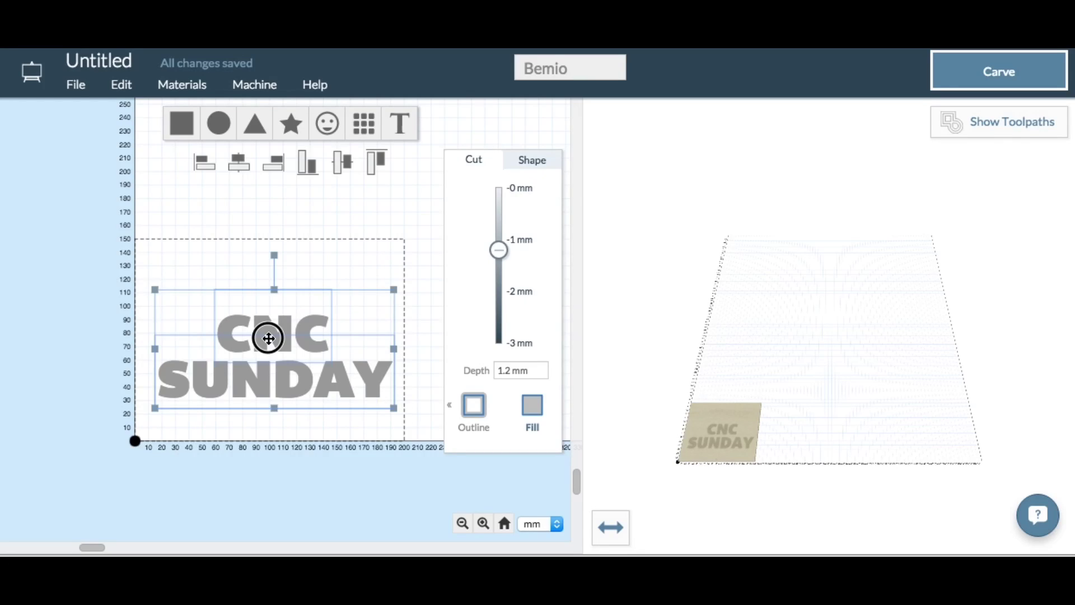
pyautogui.moveTo(263, 351); pyautogui.dragTo(262, 356)
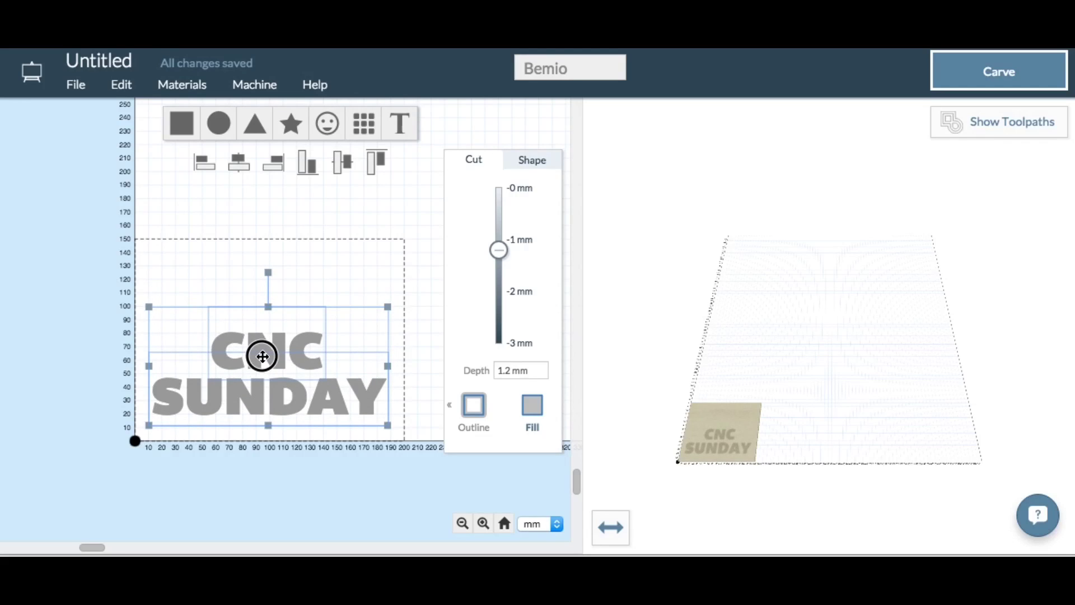
pyautogui.click(375, 212)
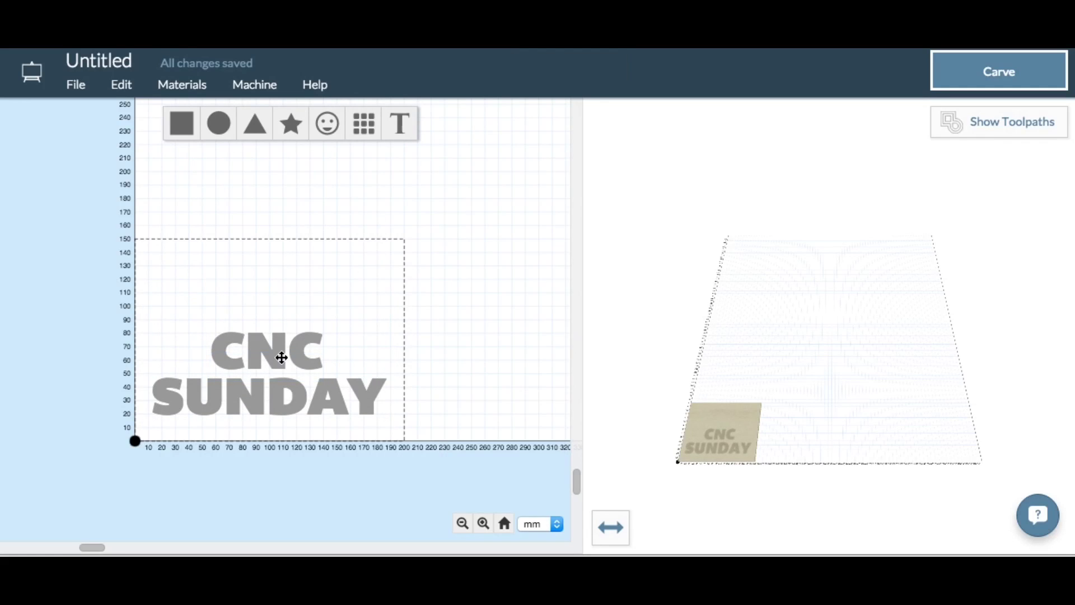
# - Set both texts to a 1.0 mm cut depth and an on-path outline cut
pyautogui.click(279, 353)
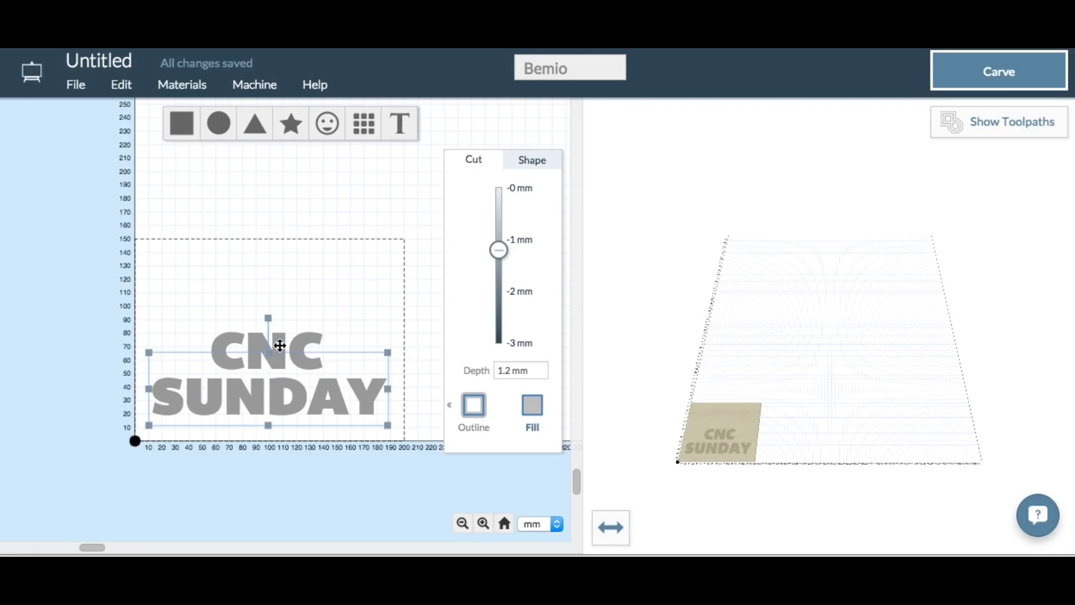
pyautogui.keyDown('shift'); pyautogui.click(266, 336); pyautogui.keyUp('shift')
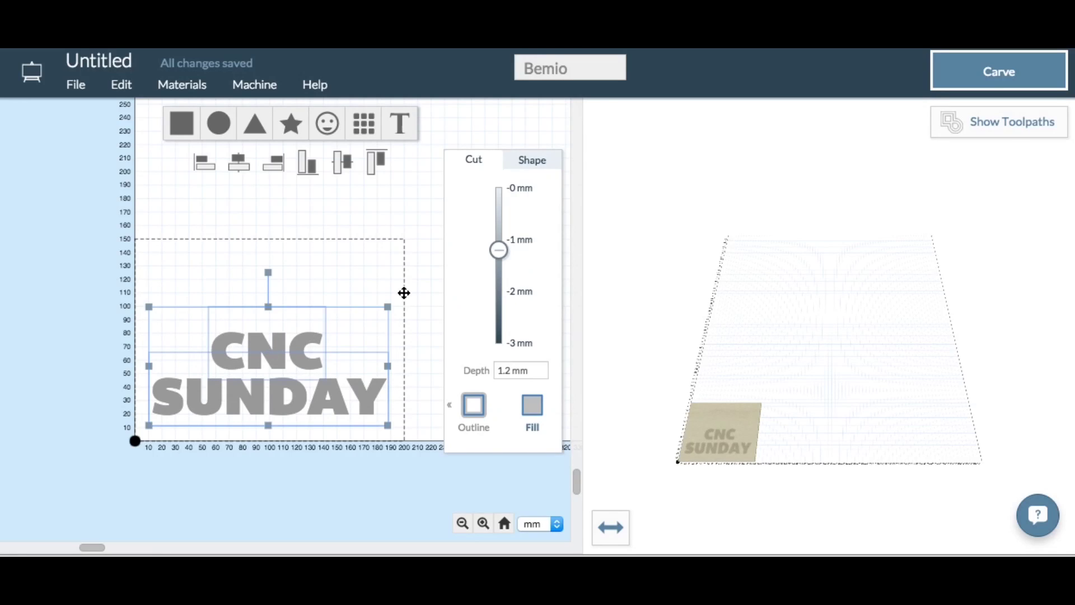
pyautogui.moveTo(500, 253); pyautogui.dragTo(503, 242)
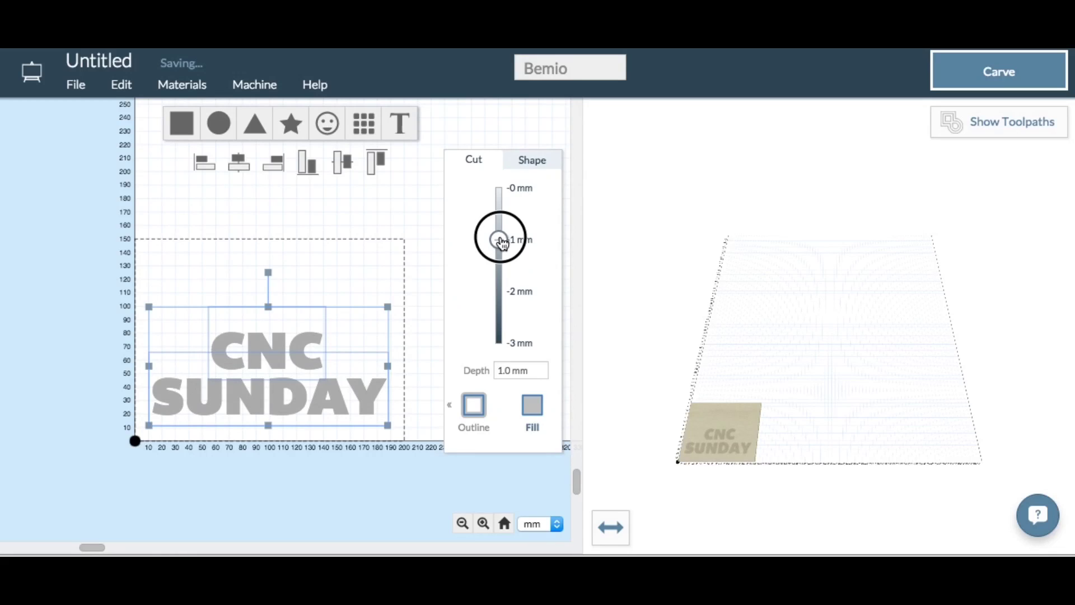
pyautogui.click(474, 406)
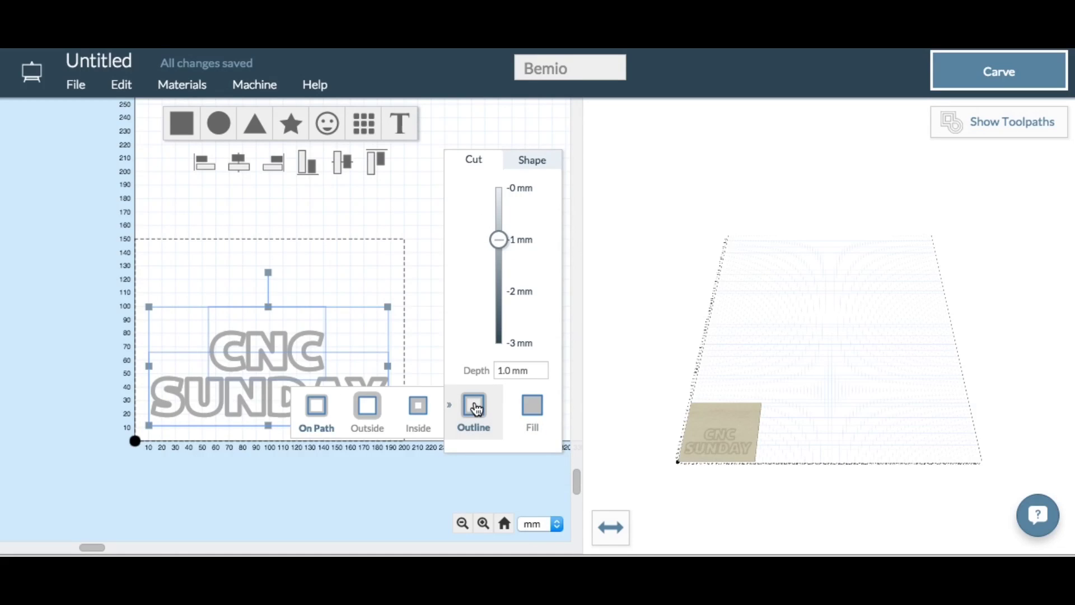
# - Apply the on-path outline option to both selected texts and clear the selection
pyautogui.click(319, 409)
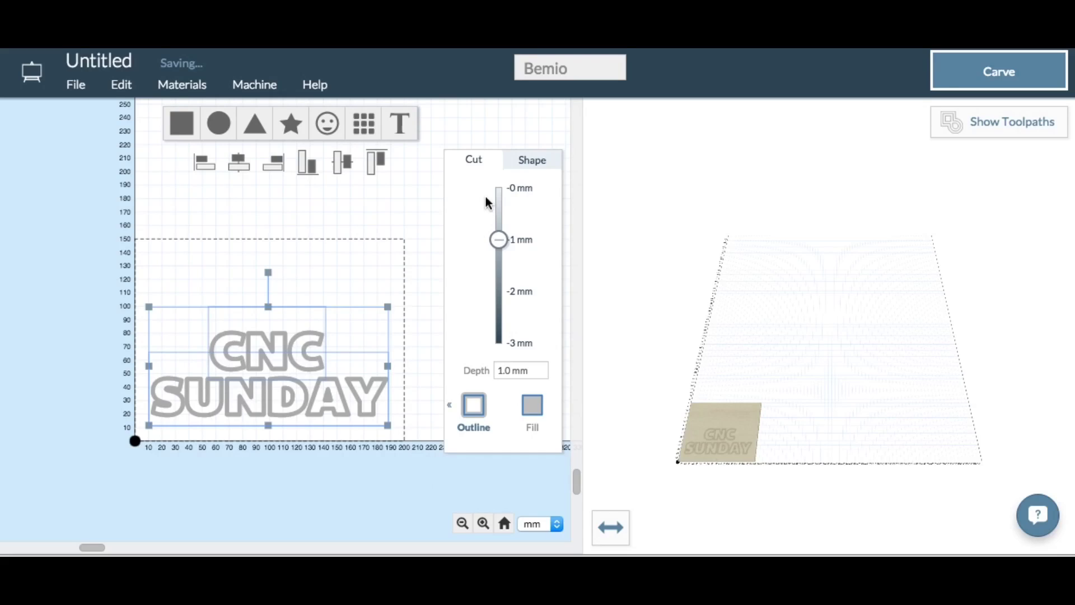
pyautogui.click(427, 200)
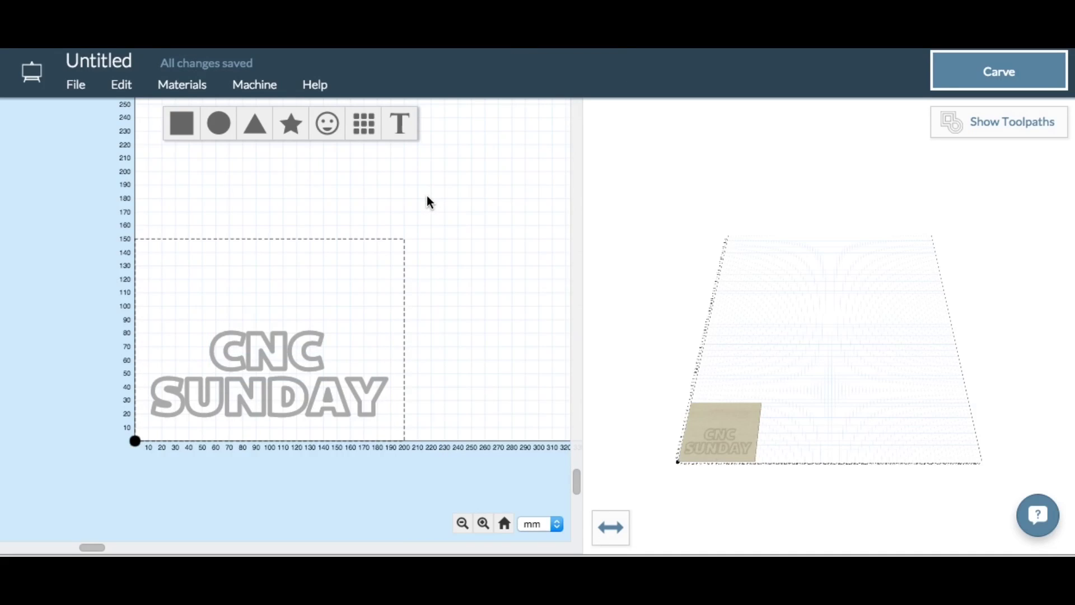
# - Scale CNC and SUNDAY down together to about 150 mm wide and recentre them horizontally on the workpiece
pyautogui.click(288, 357)
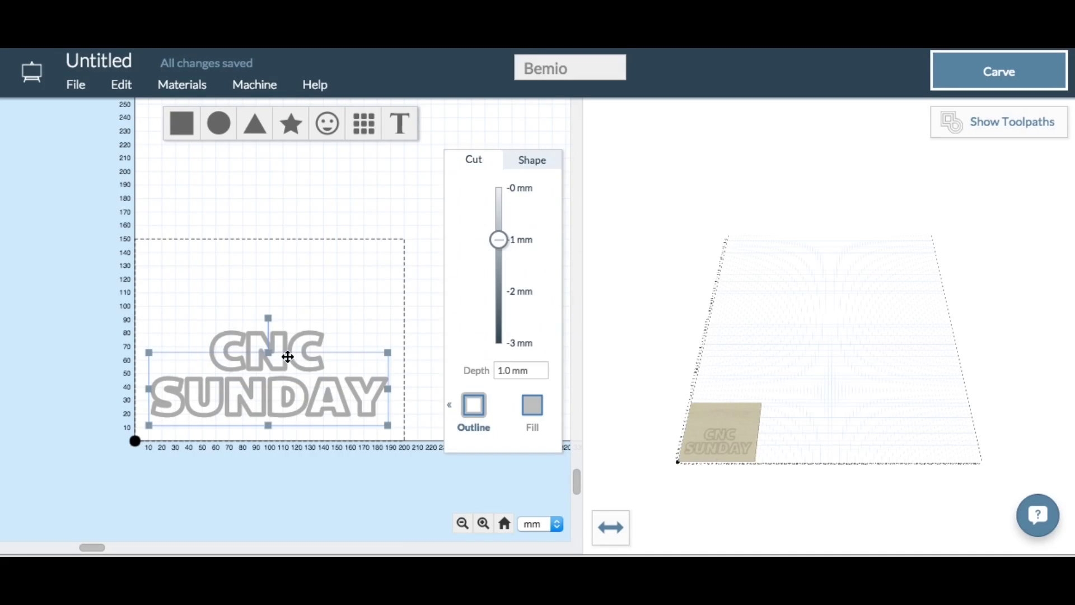
pyautogui.keyDown('shift'); pyautogui.click(256, 339); pyautogui.keyUp('shift')
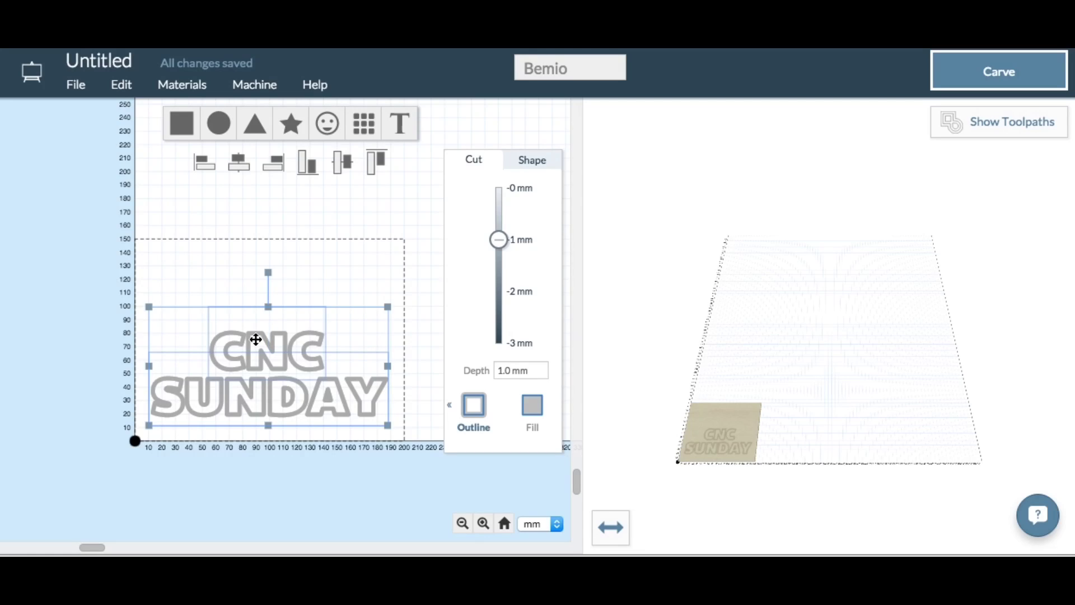
pyautogui.moveTo(149, 313); pyautogui.dragTo(179, 324)
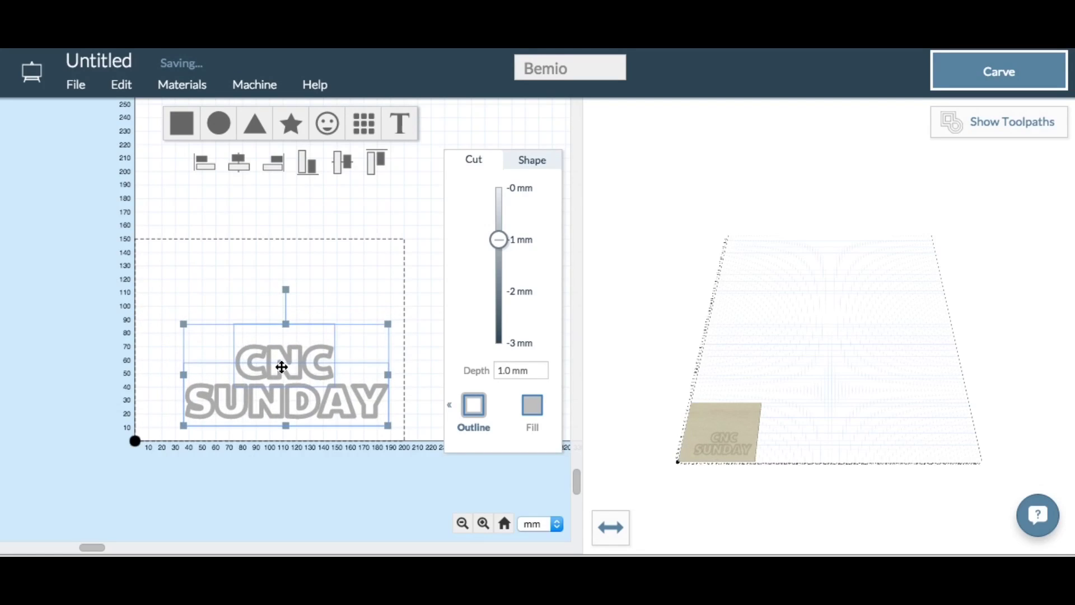
pyautogui.moveTo(279, 364); pyautogui.dragTo(264, 361)
pyautogui.click(331, 492)
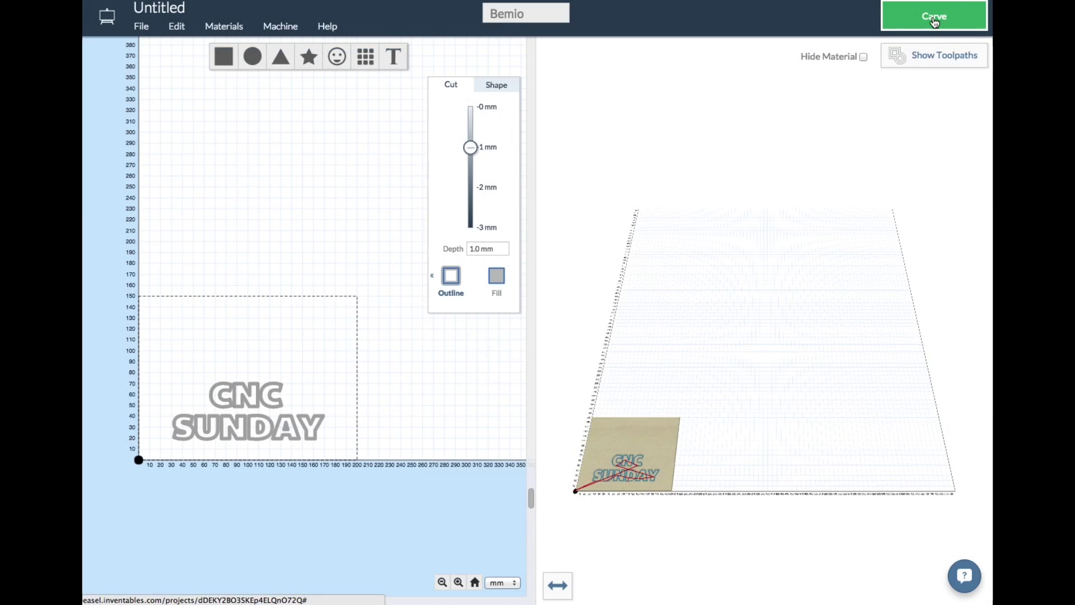
# - Start the carve setup and confirm the 3.0 mm material thickness, secured material, 0.125 in bit and home position
pyautogui.click(934, 18)
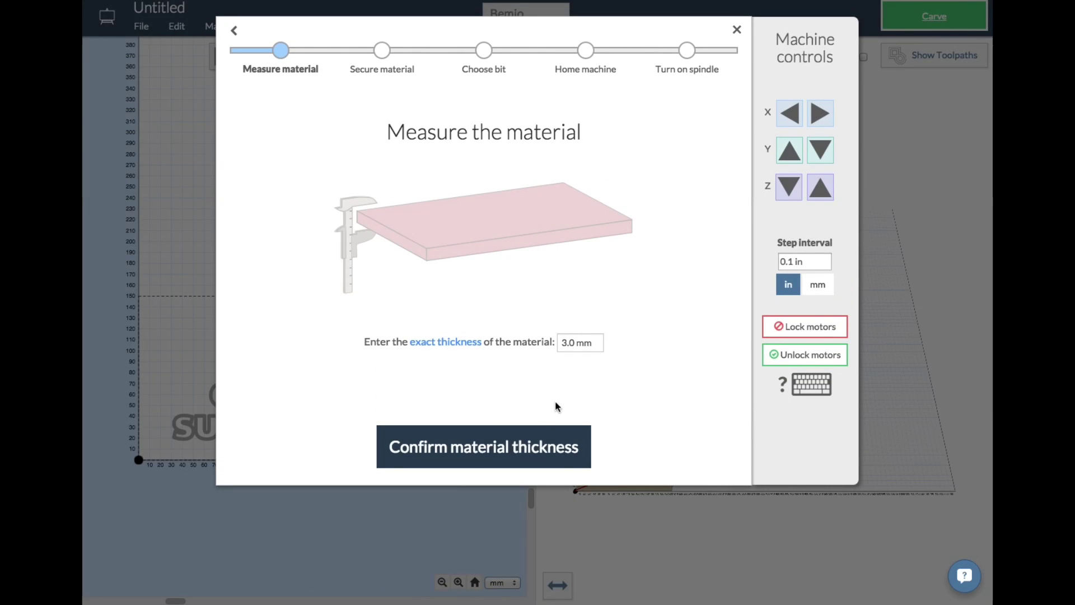
pyautogui.click(514, 446)
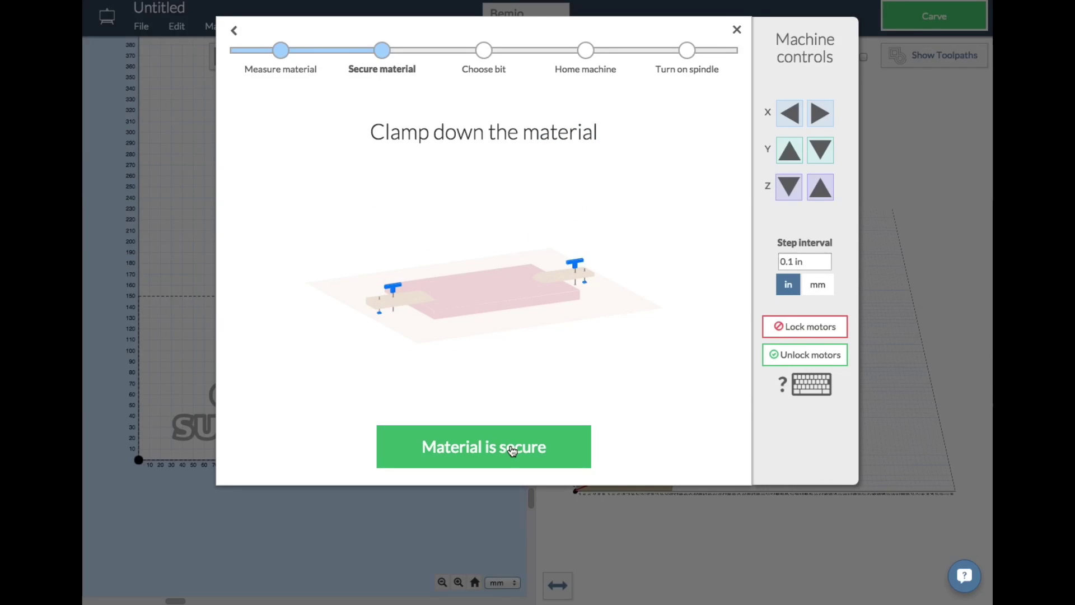
pyautogui.click(512, 449)
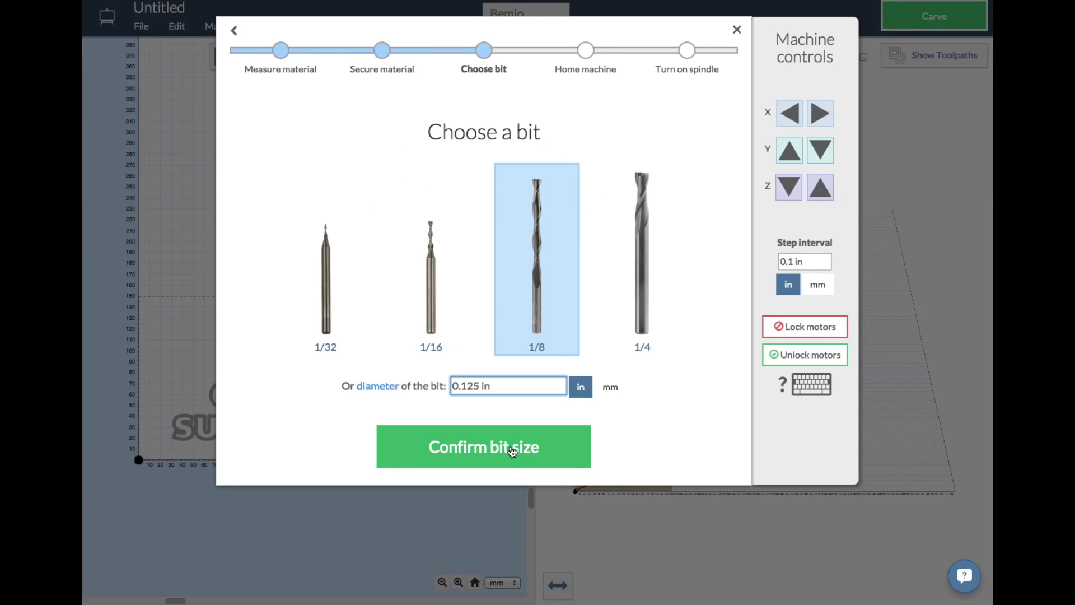
pyautogui.click(512, 451)
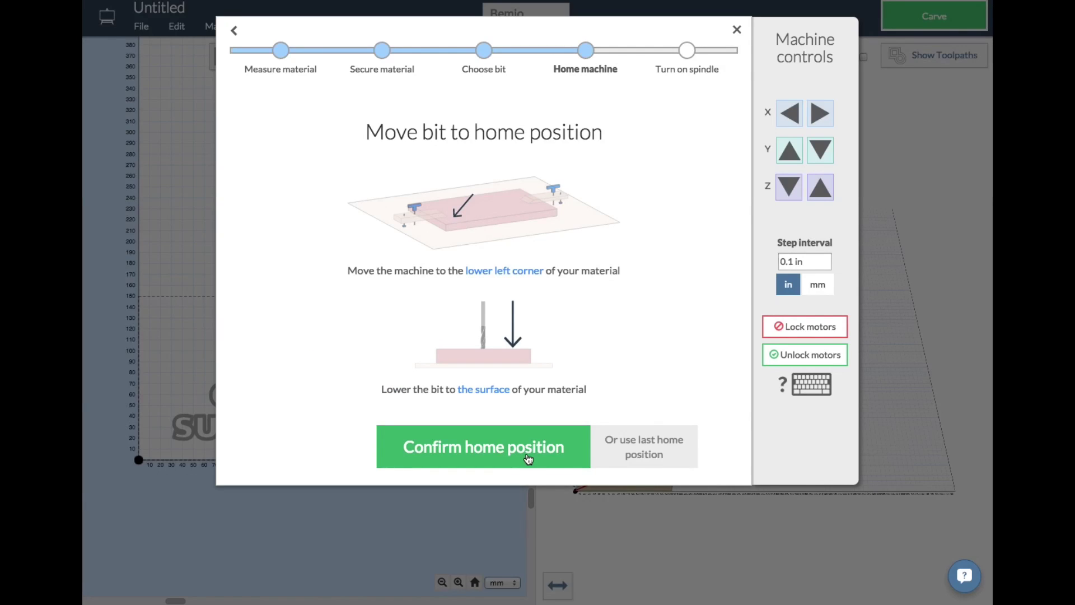
pyautogui.click(527, 456)
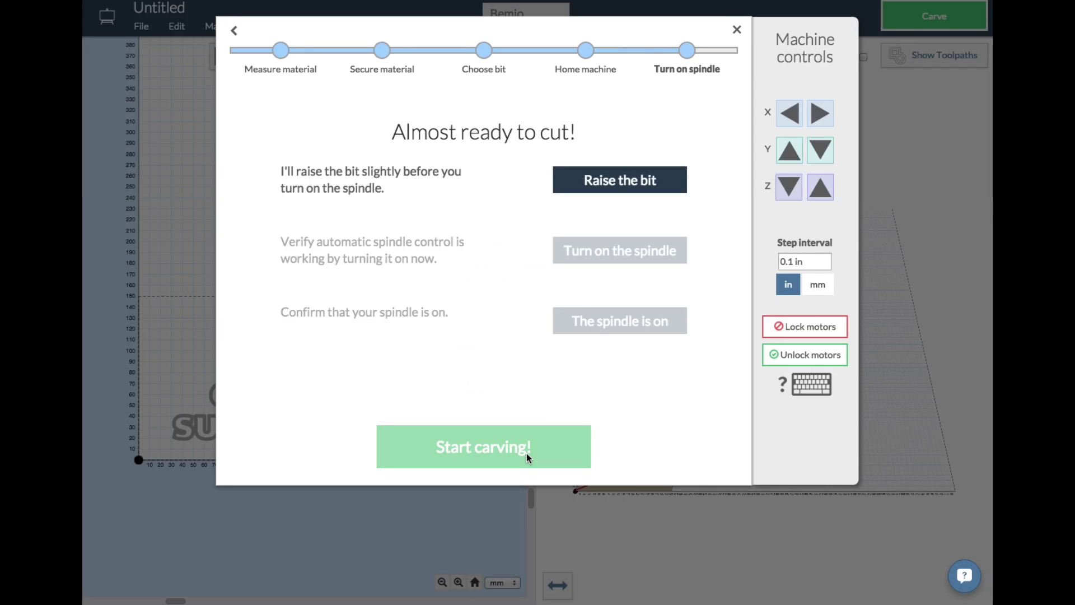
# - Raise the bit, turn on the spindle and confirm that it is running
pyautogui.click(626, 182)
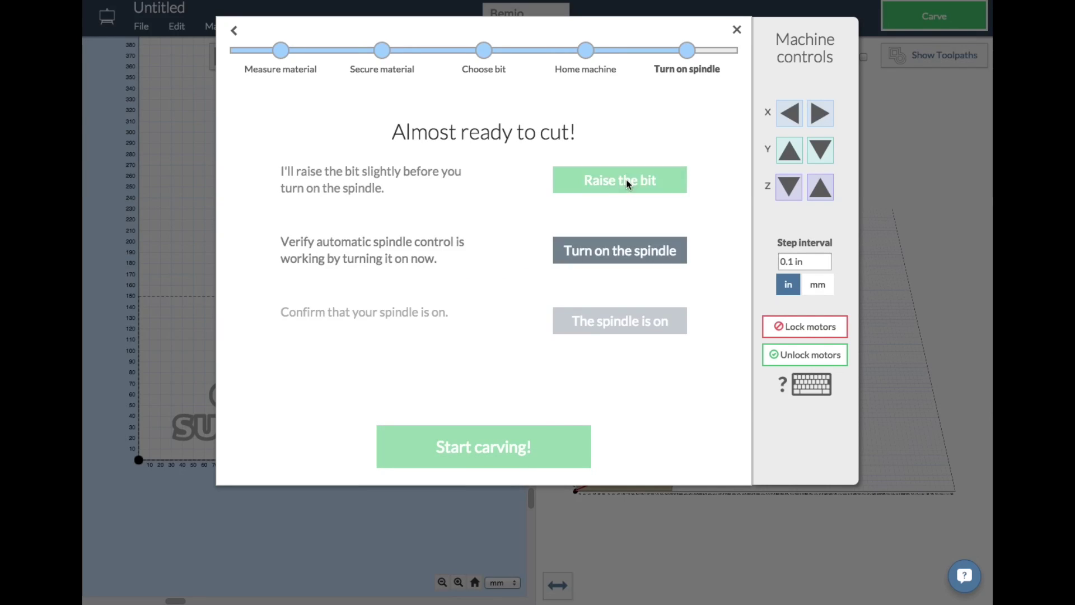
pyautogui.click(616, 252)
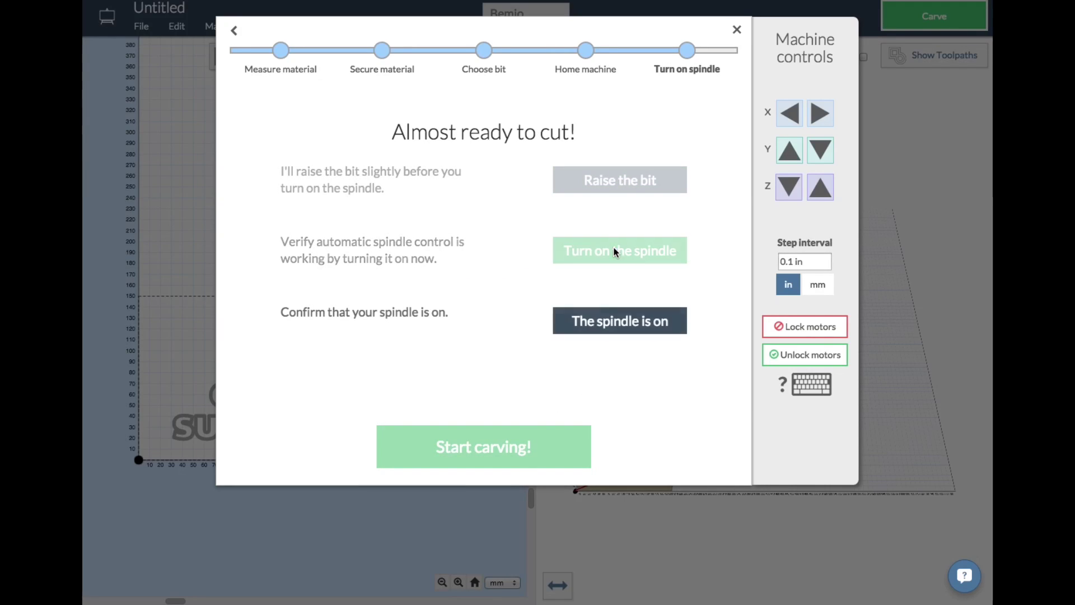
pyautogui.click(625, 327)
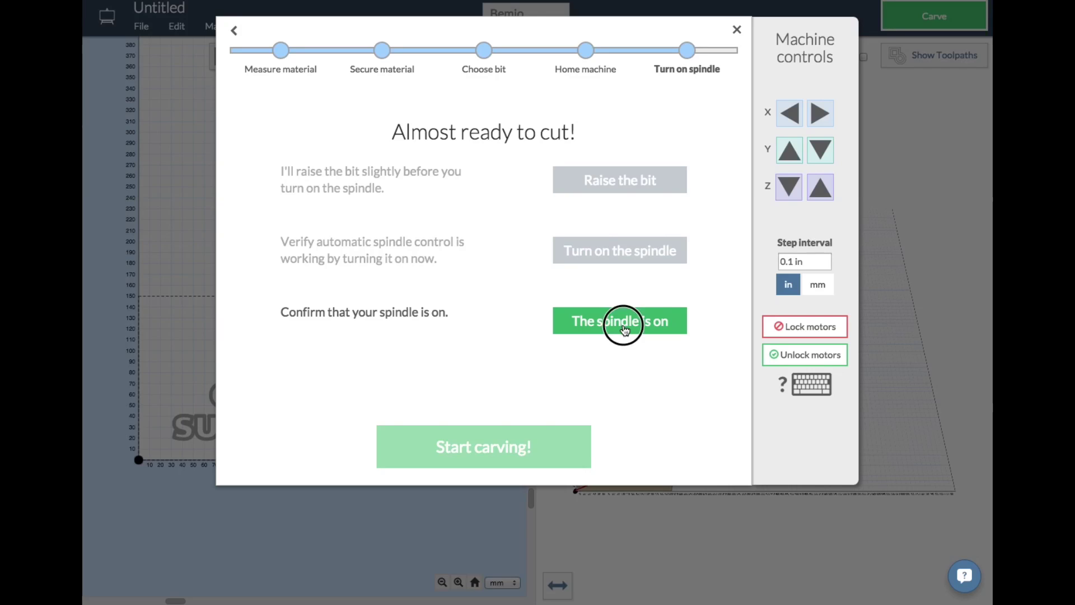